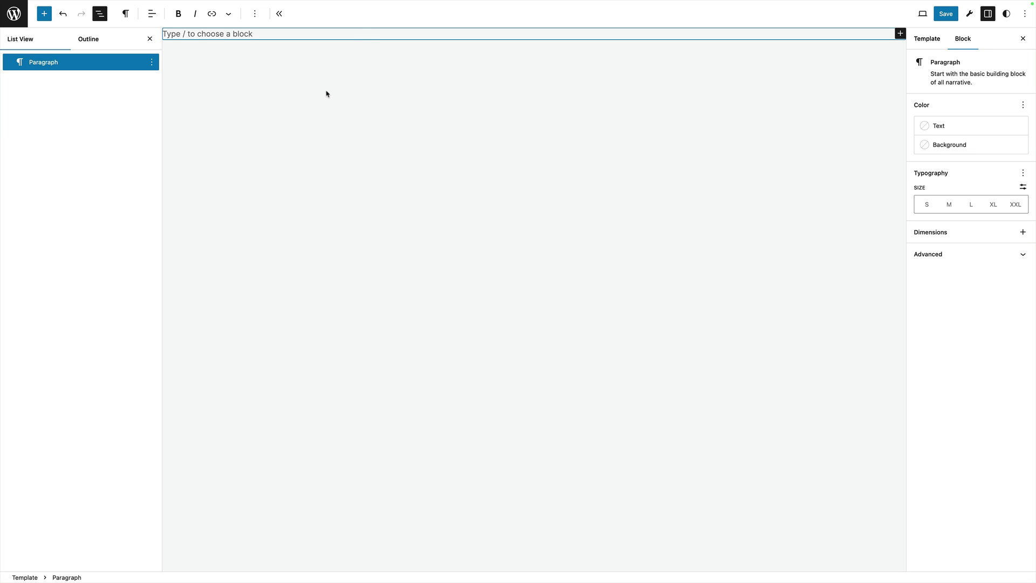
Turn the empty paragraph into a plain Group block using /group, and set its Position to Sticky.
left_click(339, 34)
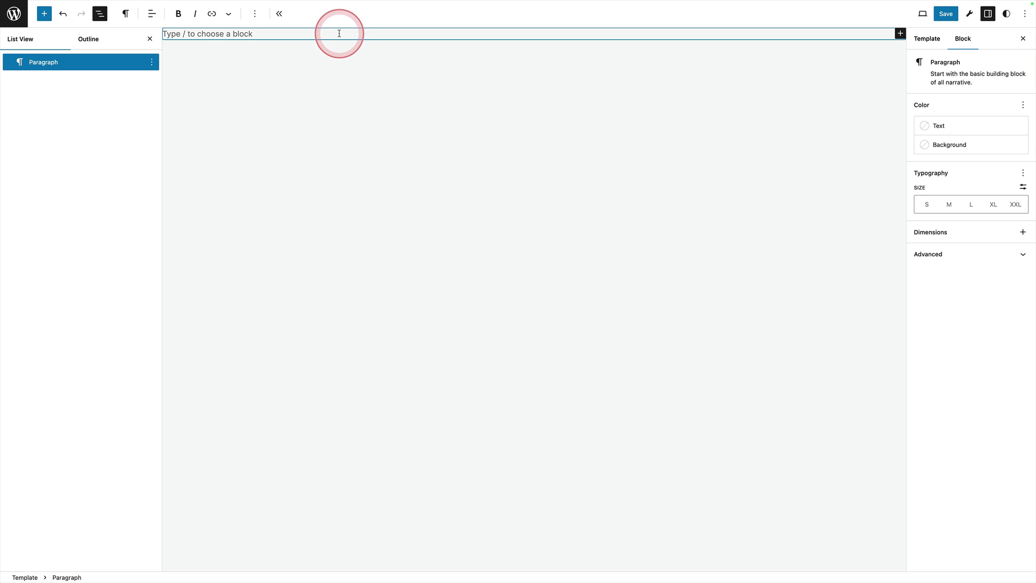
type("/group")
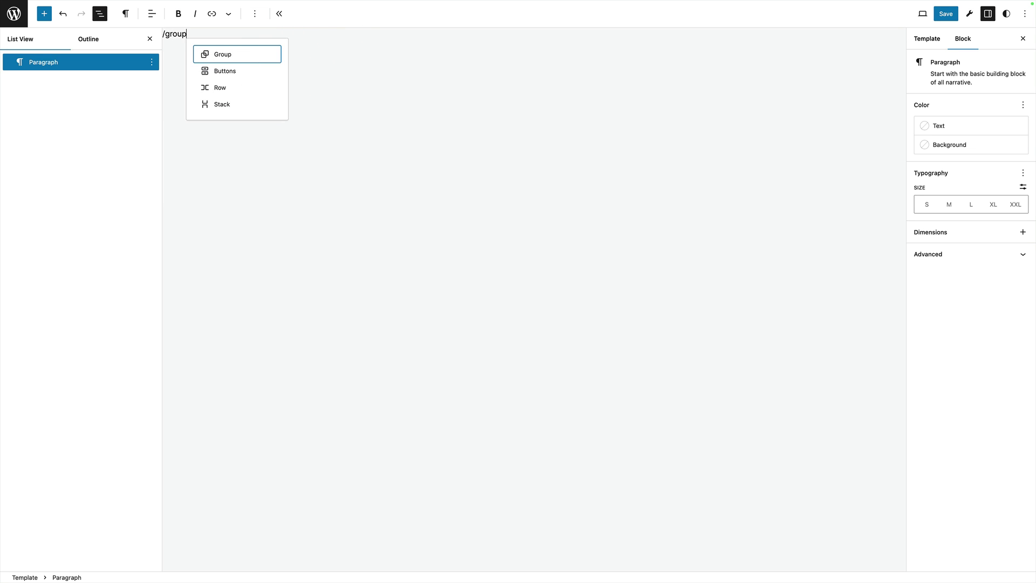
key("Return")
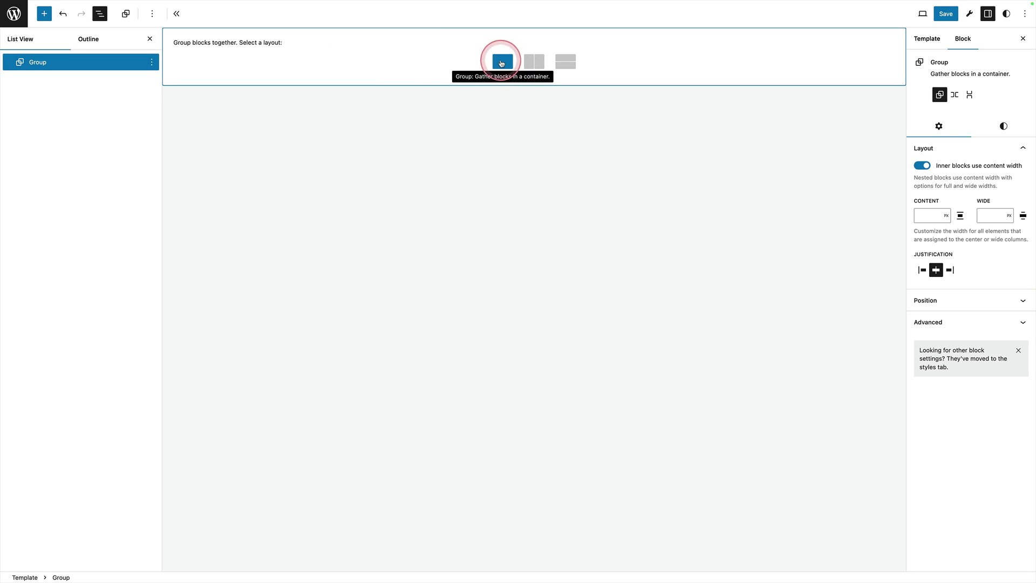
left_click(501, 63)
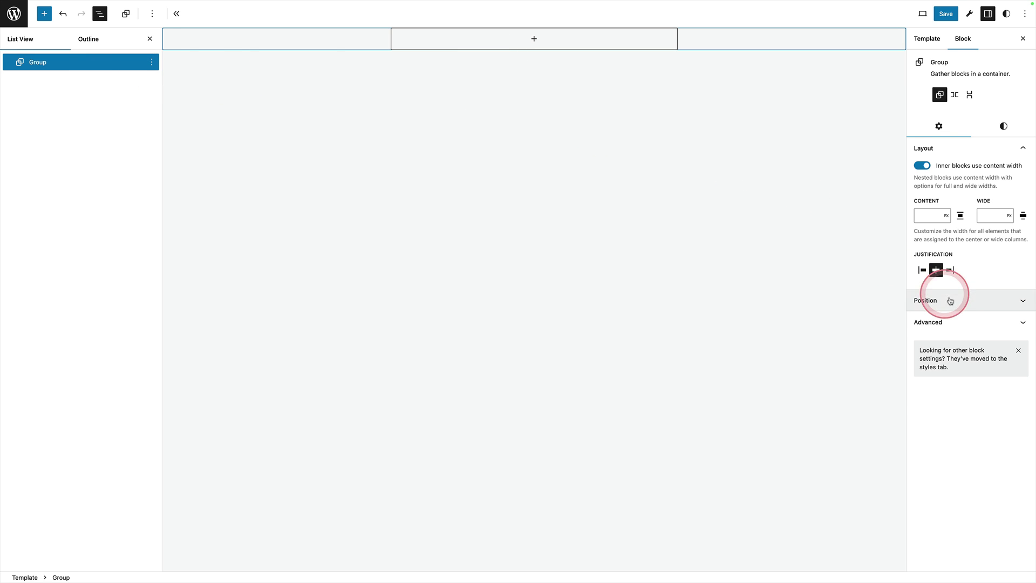
left_click(950, 300)
left_click(955, 326)
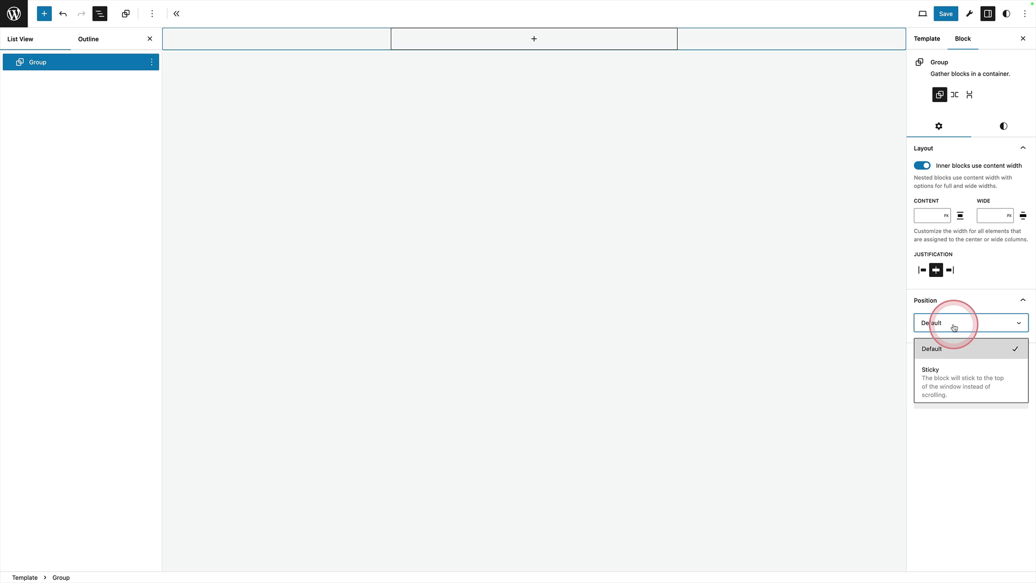
left_click(947, 372)
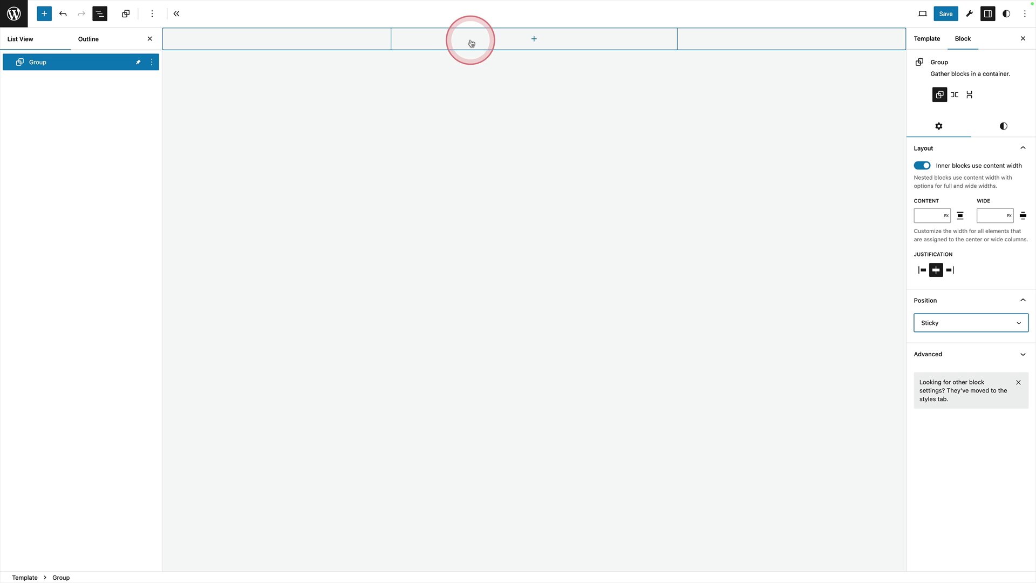
Insert a Row block inside the sticky Group and justify its items to the center.
left_click(471, 43)
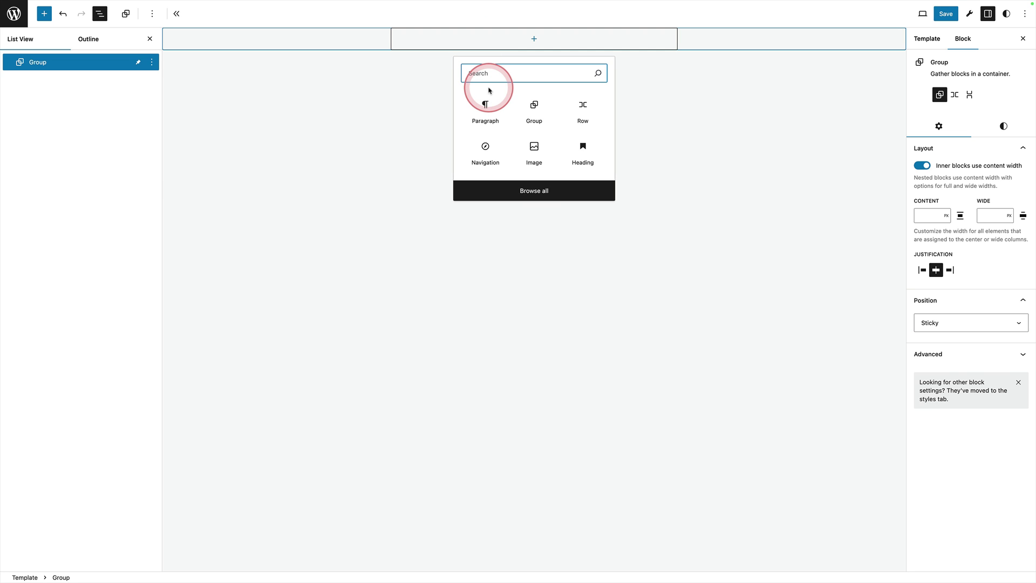
type("row")
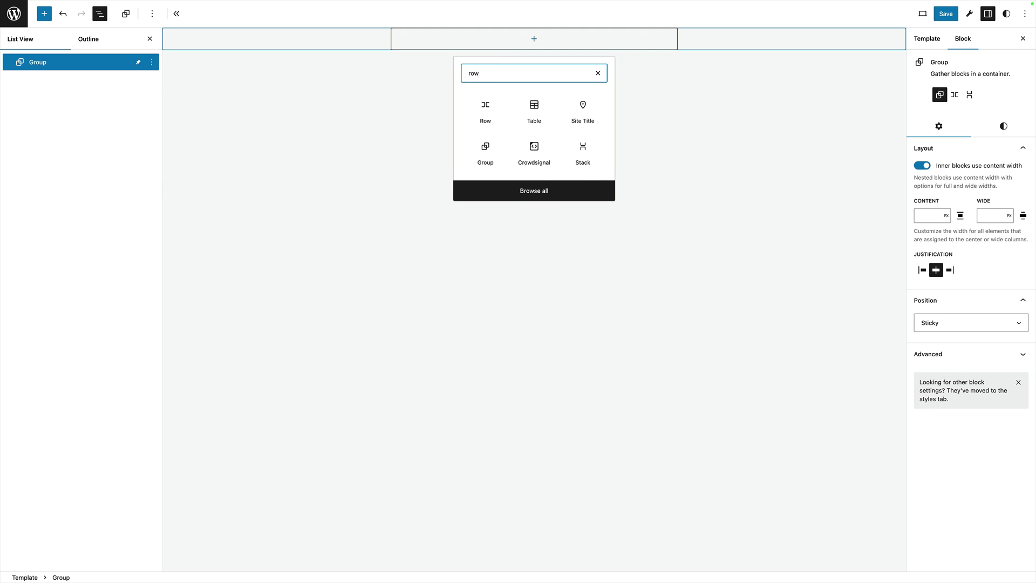
left_click(486, 106)
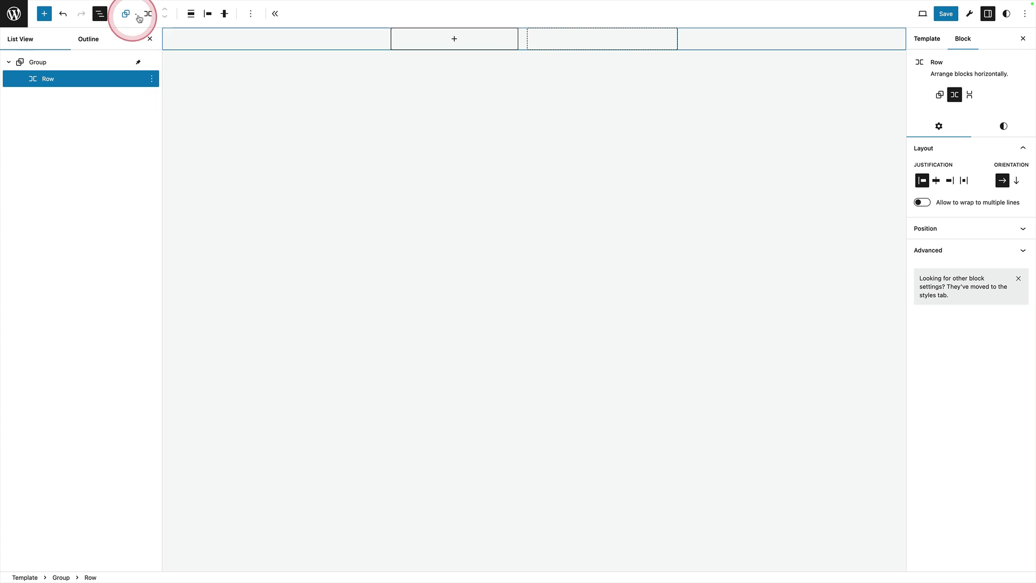
left_click(208, 13)
left_click(231, 64)
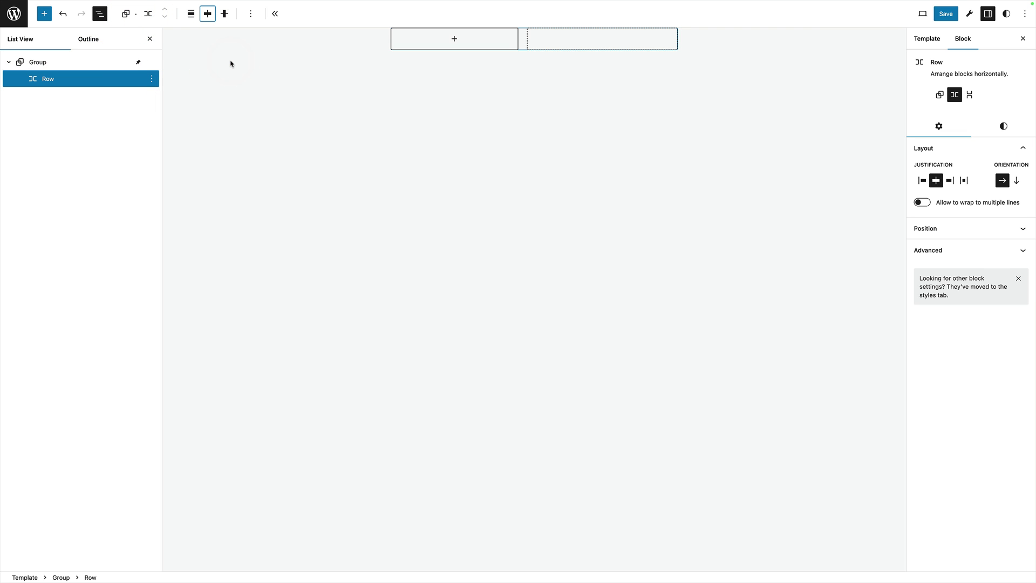
Add an empty plain-layout Group block inside the Row.
left_click(454, 38)
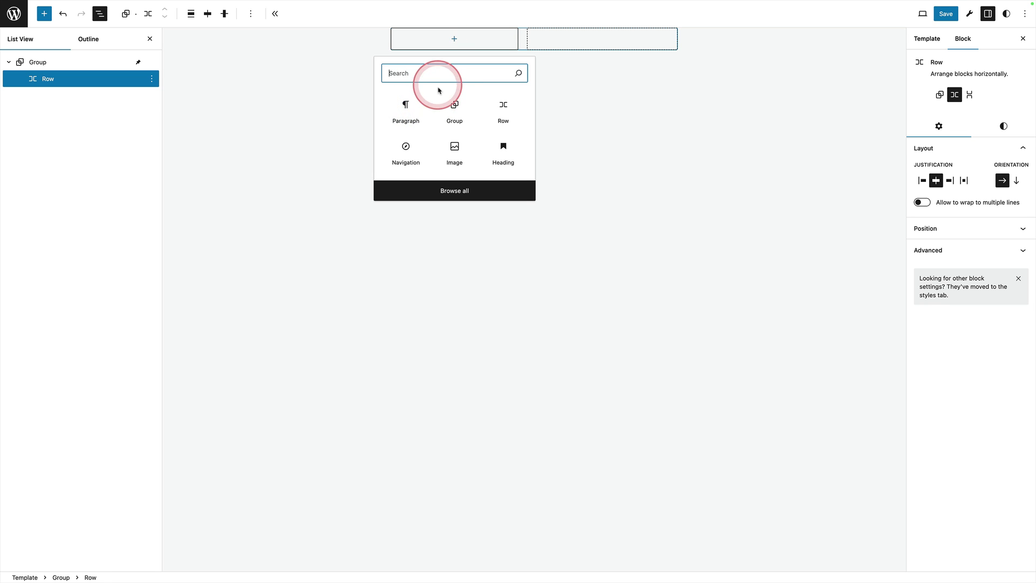
left_click(455, 106)
left_click(502, 57)
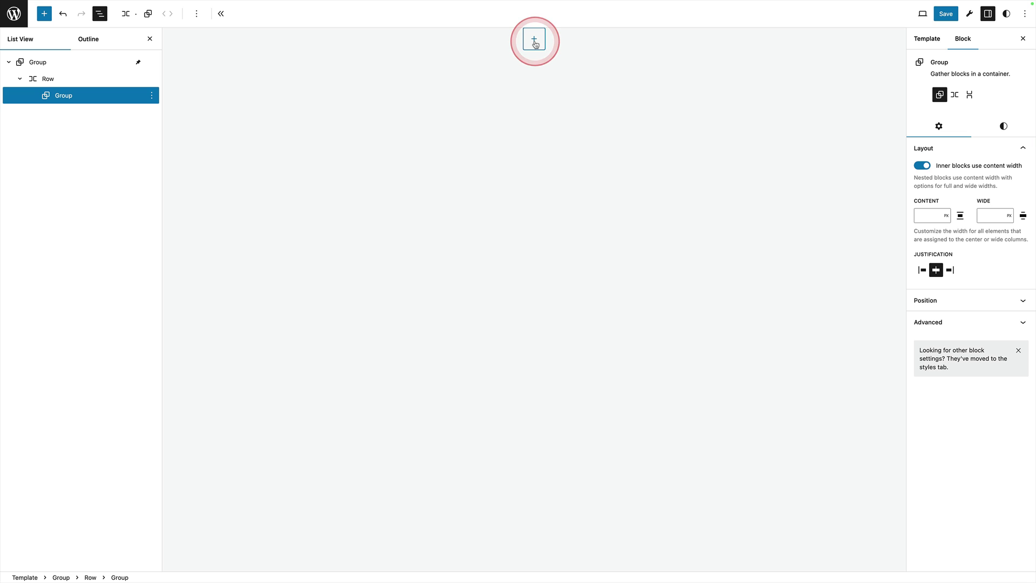
Insert a Navigation block into the inner Group.
left_click(535, 44)
type("nav")
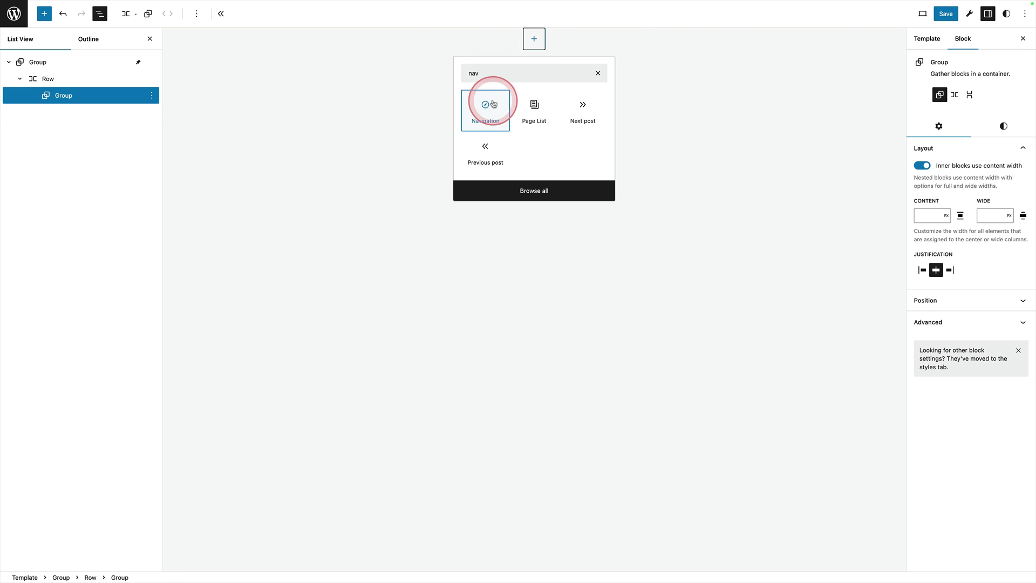
left_click(488, 104)
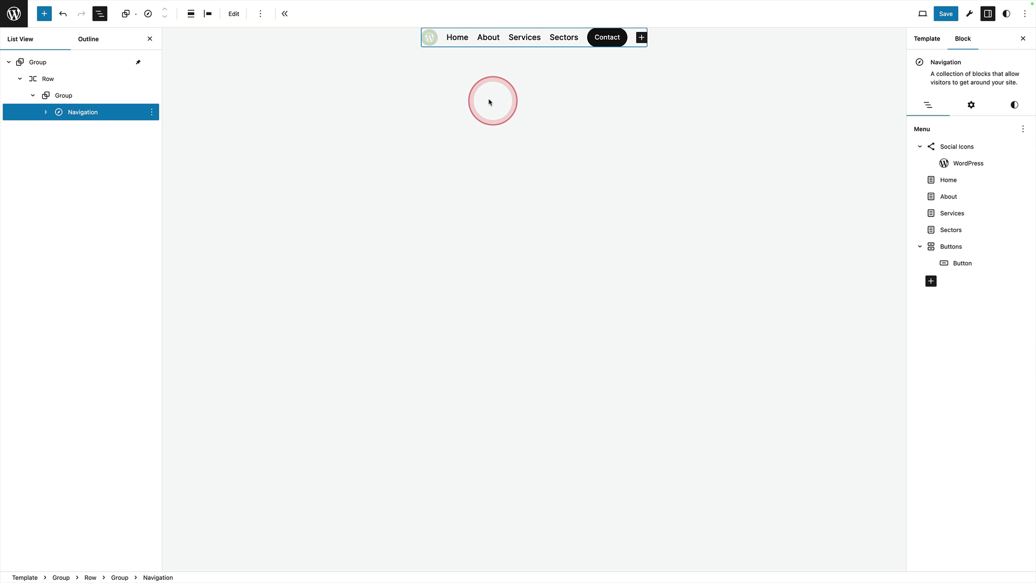
Inspect the menu's Social Icons, Home and About links, and the Contact button's 25 px corner radius.
left_click(46, 112)
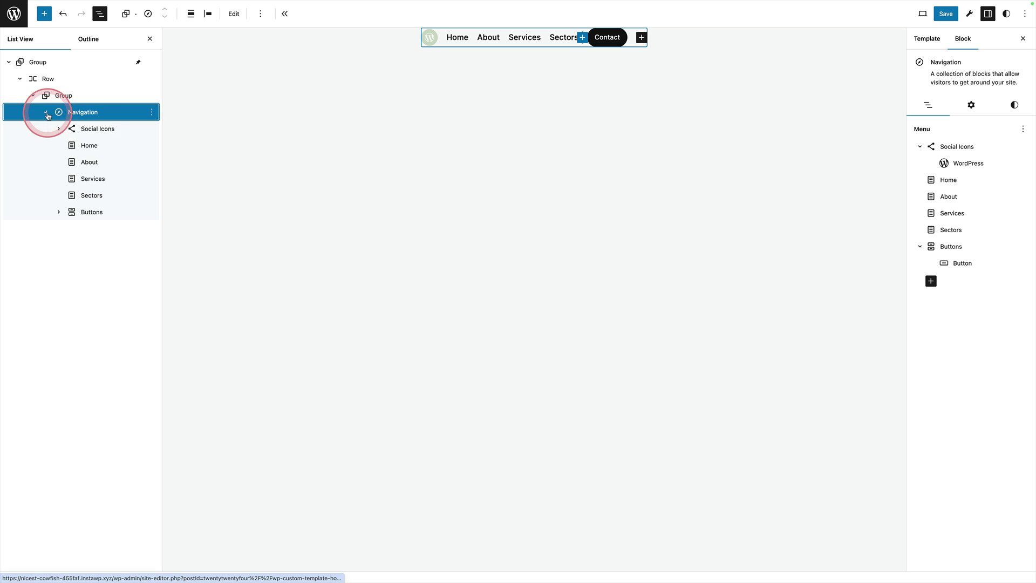
left_click(88, 131)
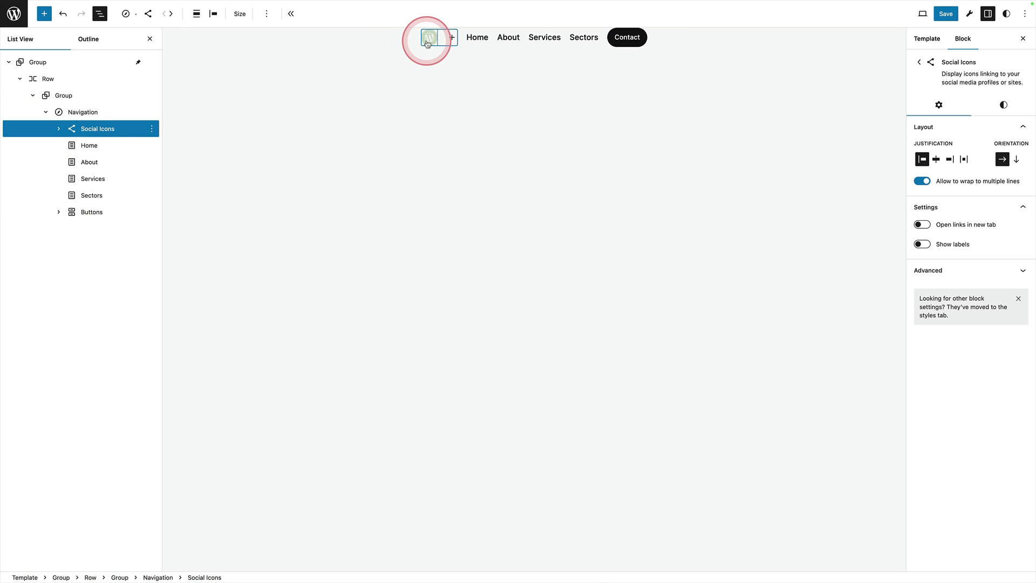
left_click(105, 151)
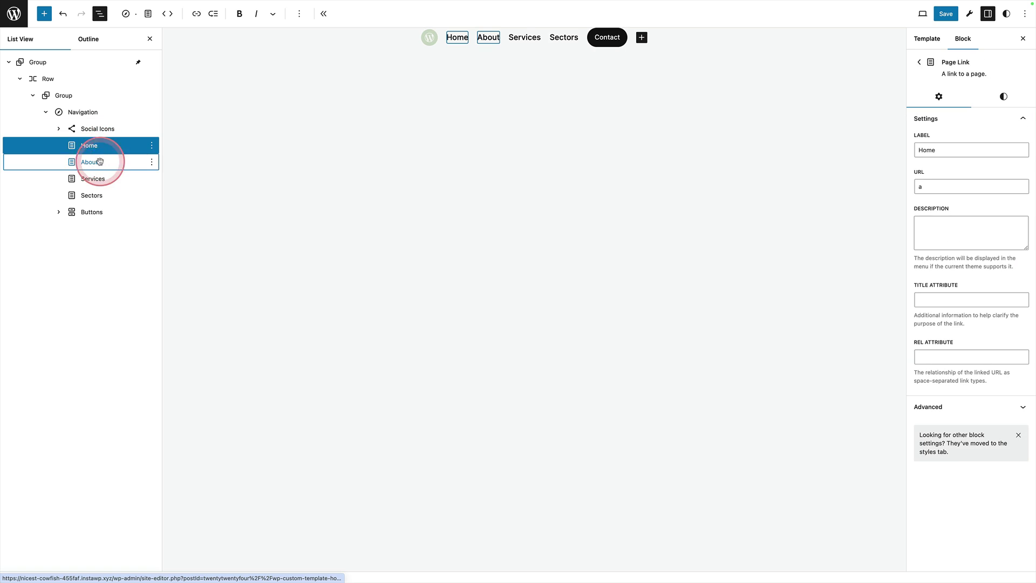
left_click(100, 161)
left_click(94, 211)
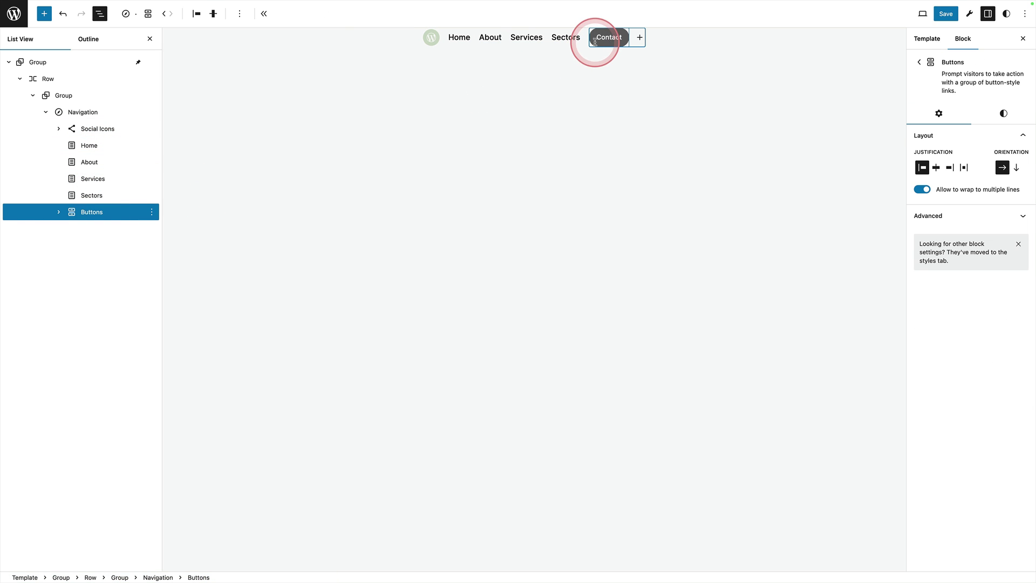
left_click(58, 212)
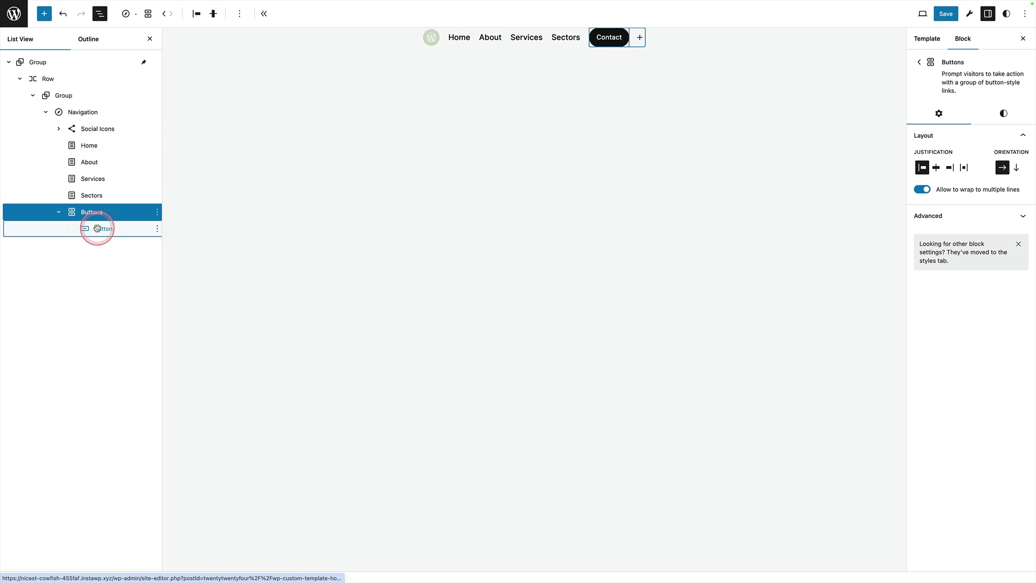
left_click(97, 228)
left_click(1003, 105)
left_click(930, 454)
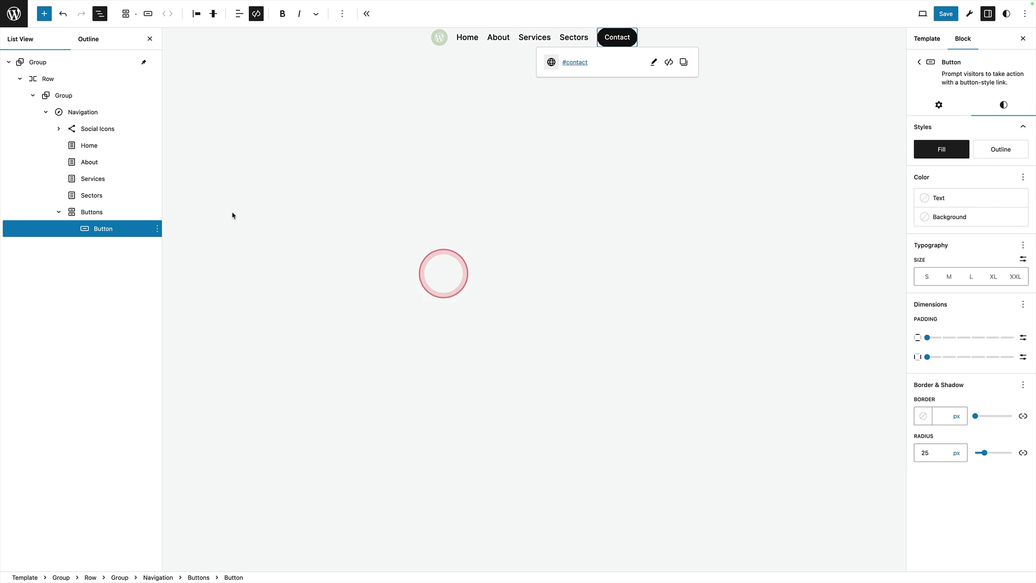
Give the navigation Group a 50 px border radius and add a 1000 px Spacer after the Cover.
left_click(86, 96)
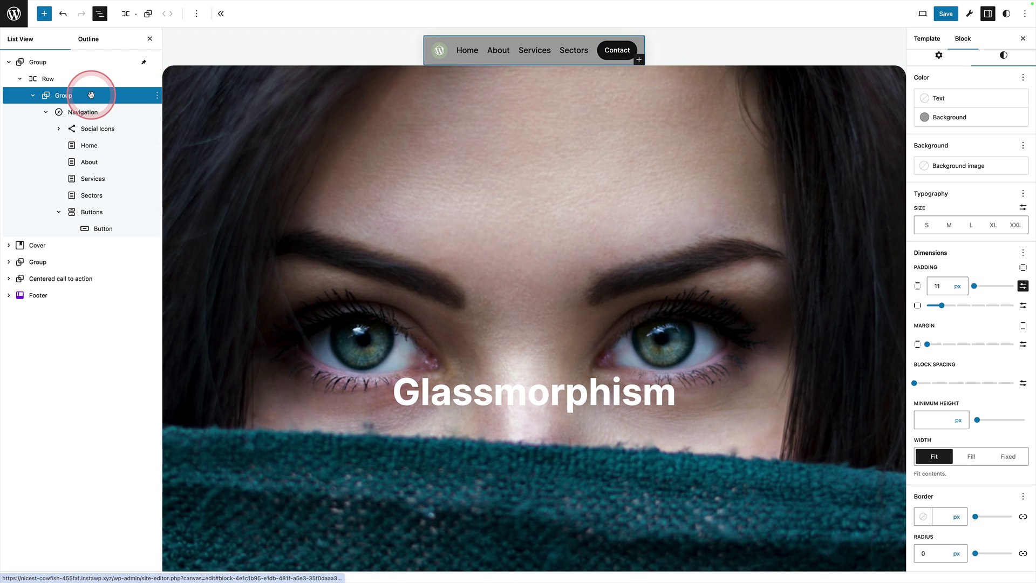
left_click(926, 552)
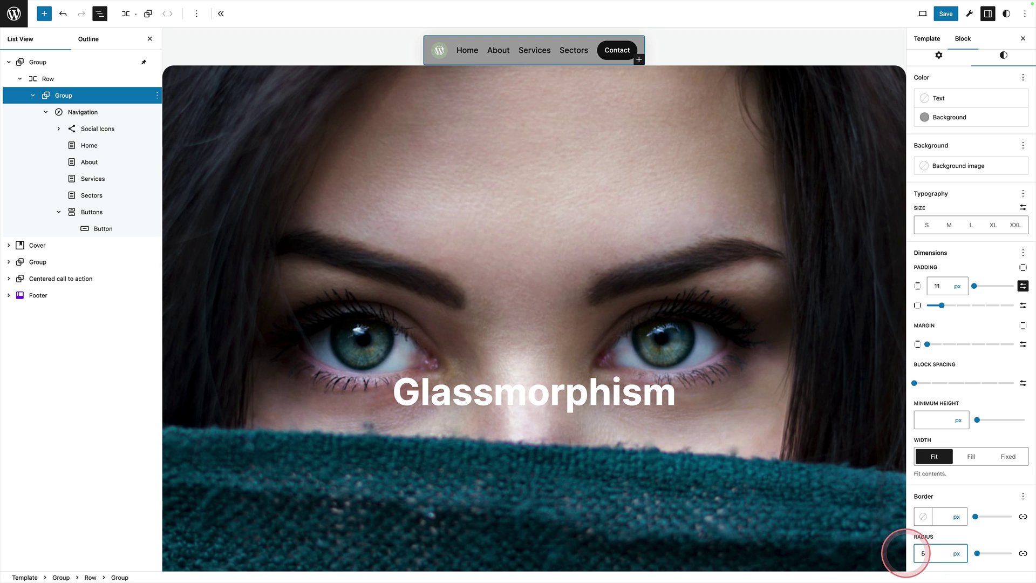
left_click(625, 48)
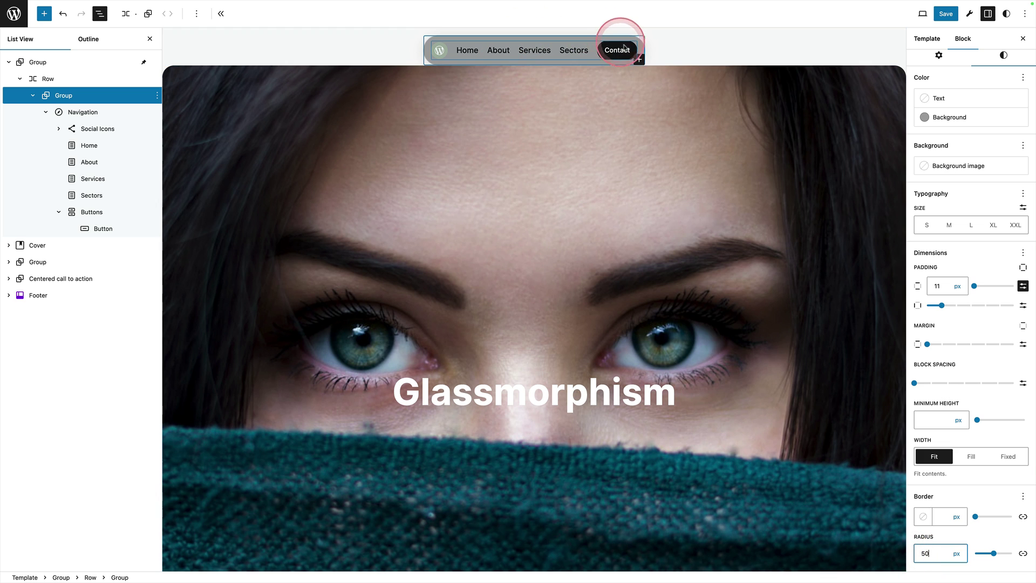
left_click(409, 56)
left_click(440, 42)
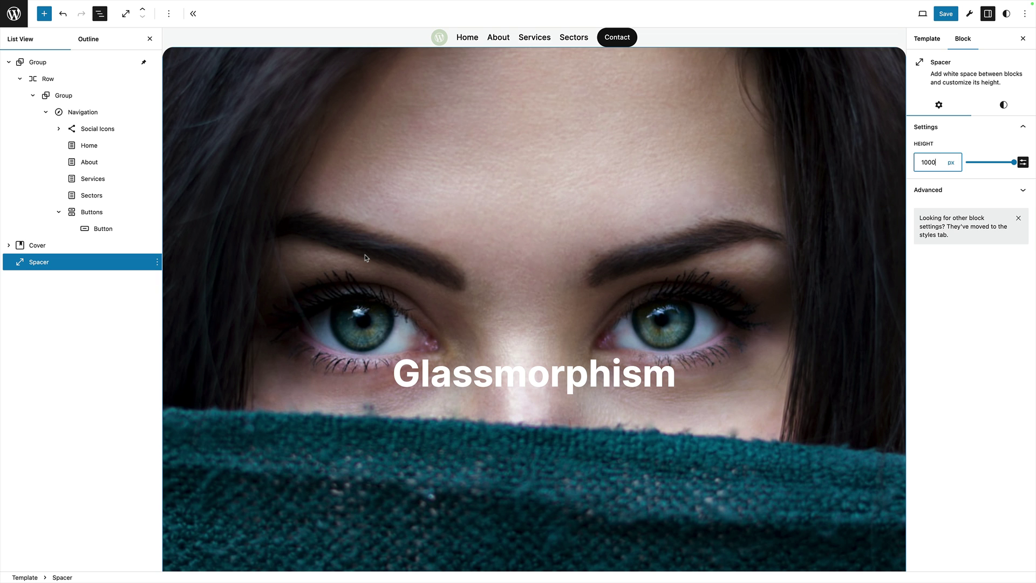
scroll(365, 258, "down", 5)
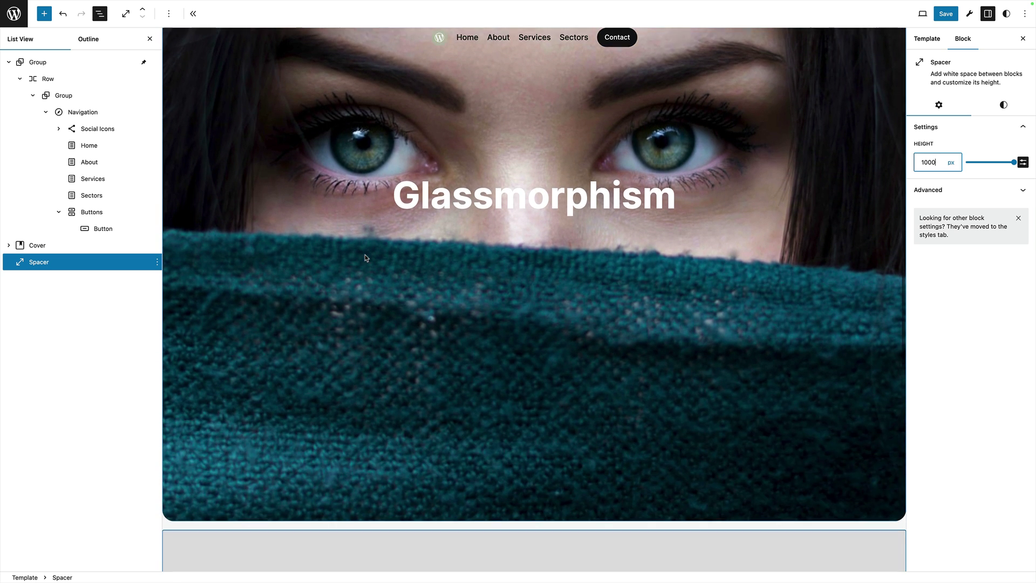
scroll(365, 258, "down", 5)
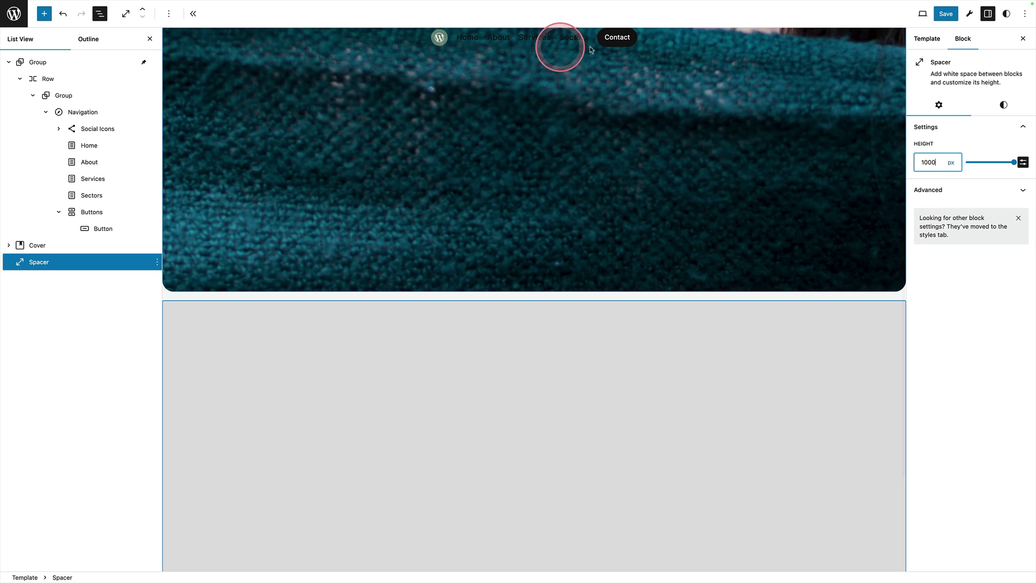
scroll(448, 167, "down", 4)
scroll(449, 167, "up", 3)
scroll(449, 167, "up", 10)
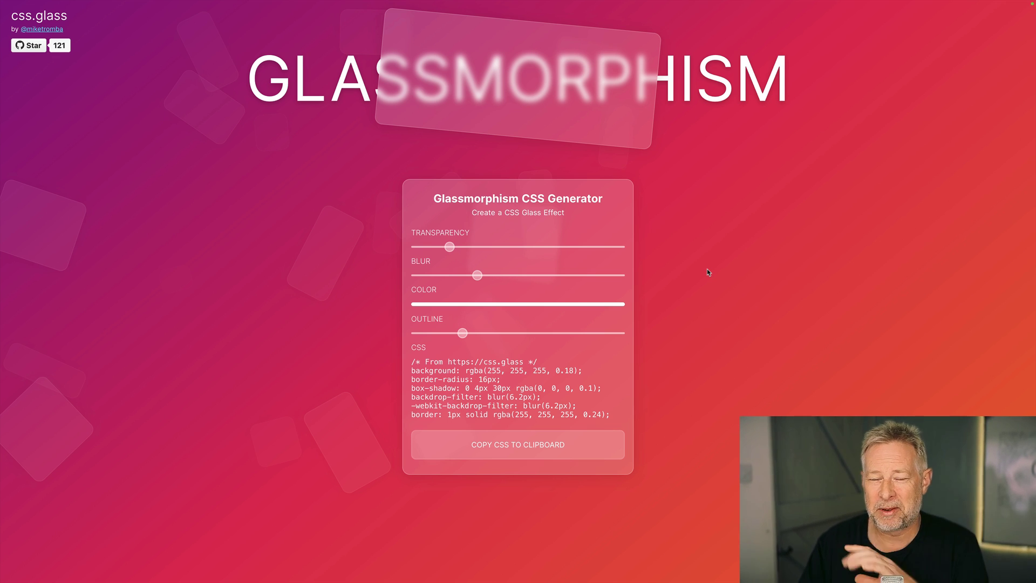
Raise the css.glass transparency to 0.21 and blur to 6.3px, then copy the generated CSS.
left_click(709, 270)
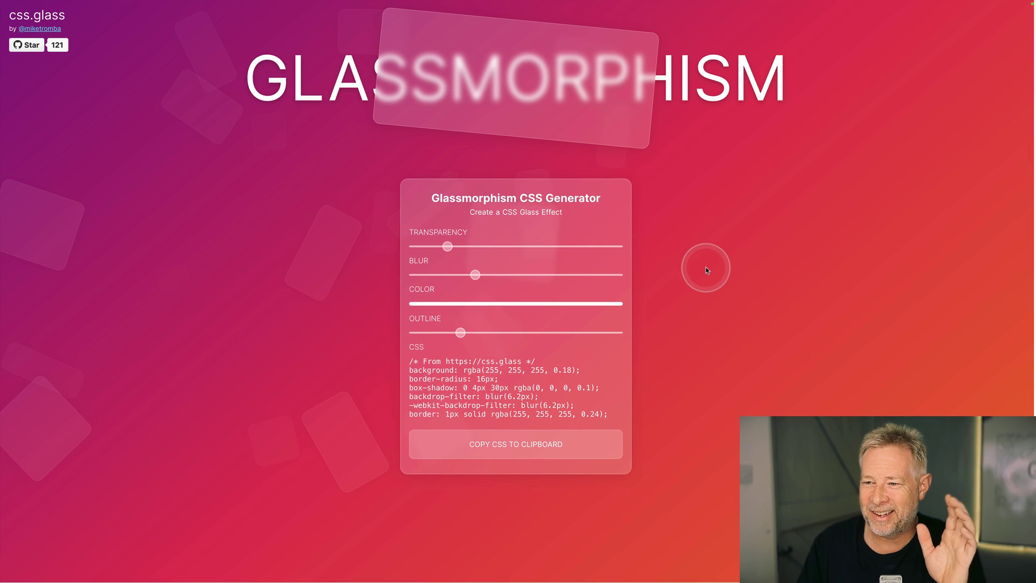
left_click(499, 40)
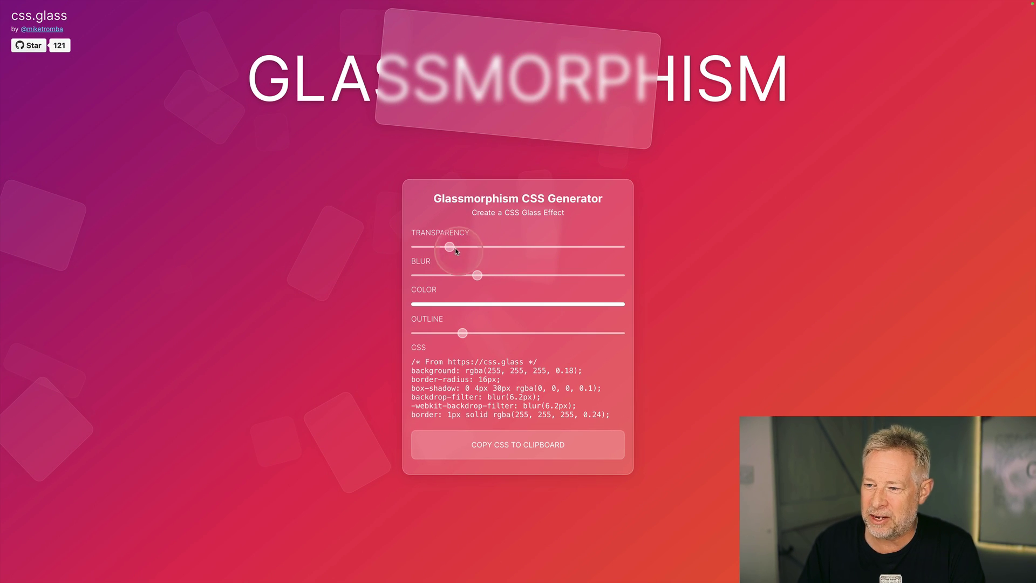
mouse_move(459, 250)
left_mouse_down()
mouse_move(620, 247)
mouse_move(455, 244)
left_mouse_up()
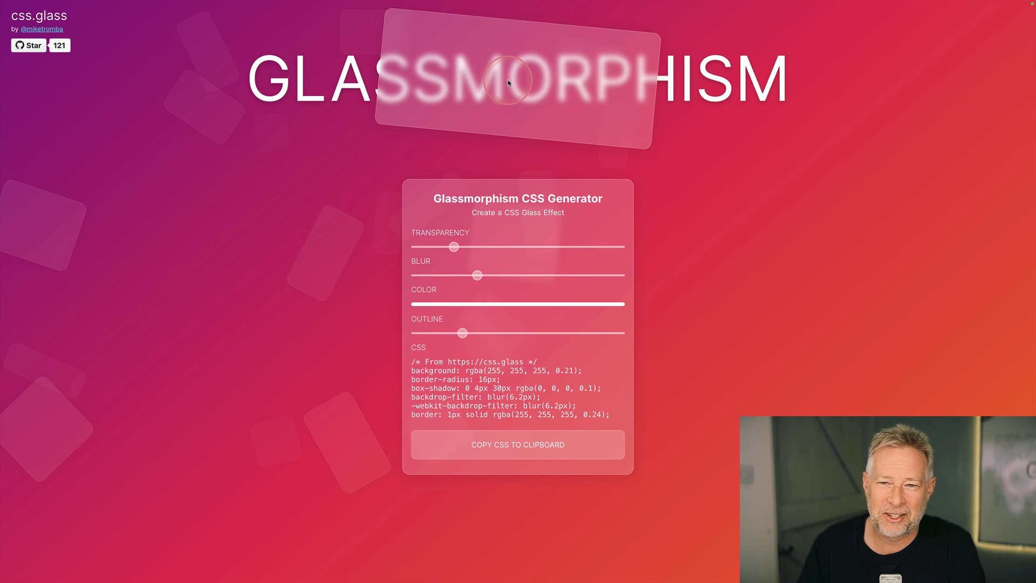
mouse_move(482, 278)
left_mouse_down()
mouse_move(534, 276)
mouse_move(487, 276)
left_mouse_up()
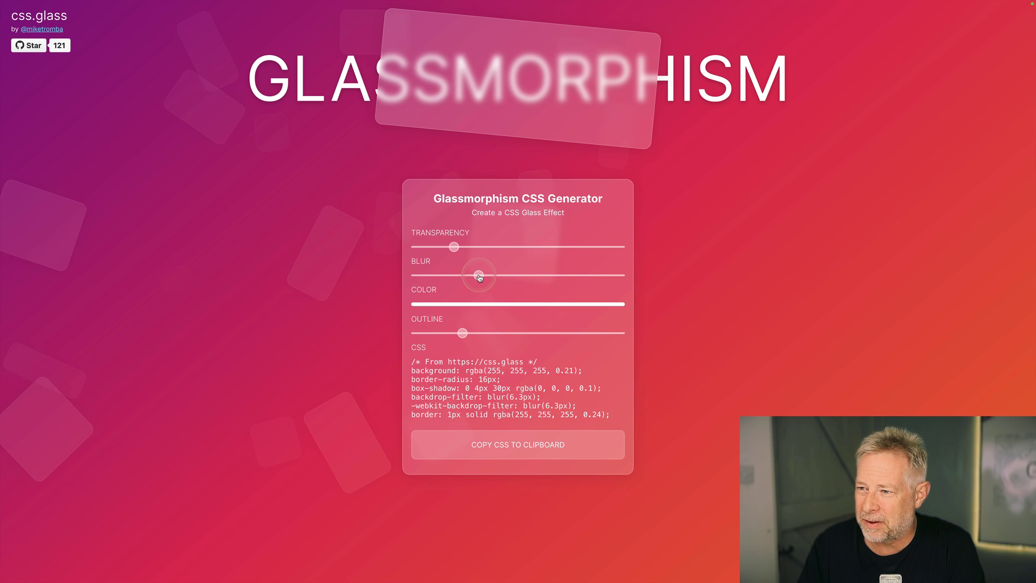
left_click(513, 442)
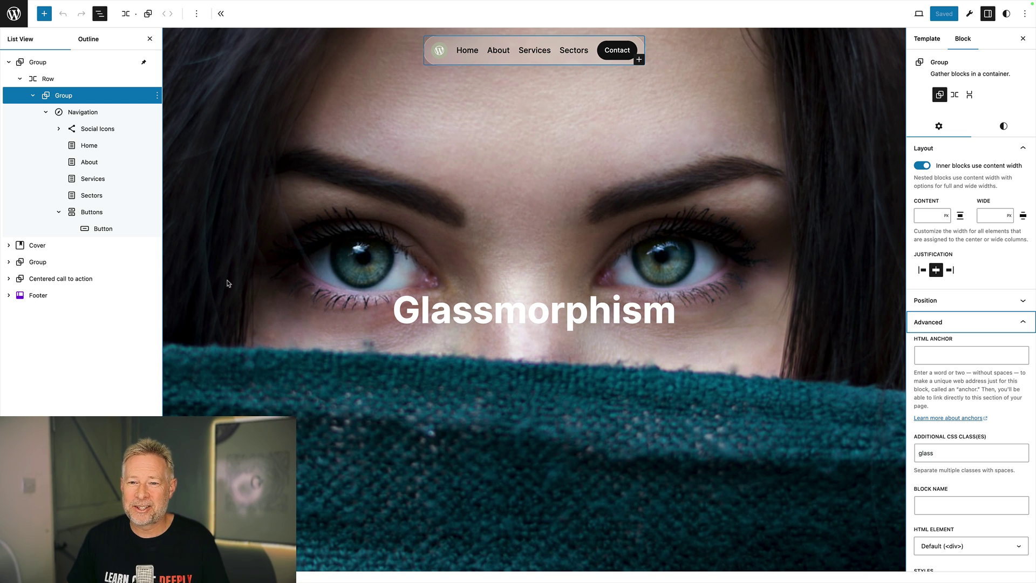
Check the navigation Group's Additional CSS class is 'glass', then close the Settings sidebar.
left_click(63, 97)
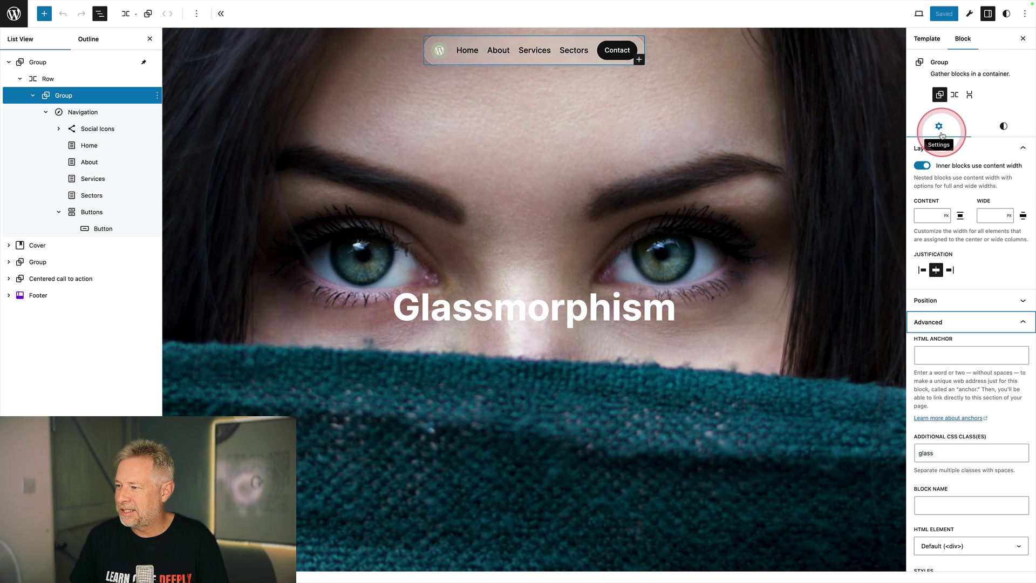
scroll(987, 310, "down", 3)
scroll(972, 324, "down", 1)
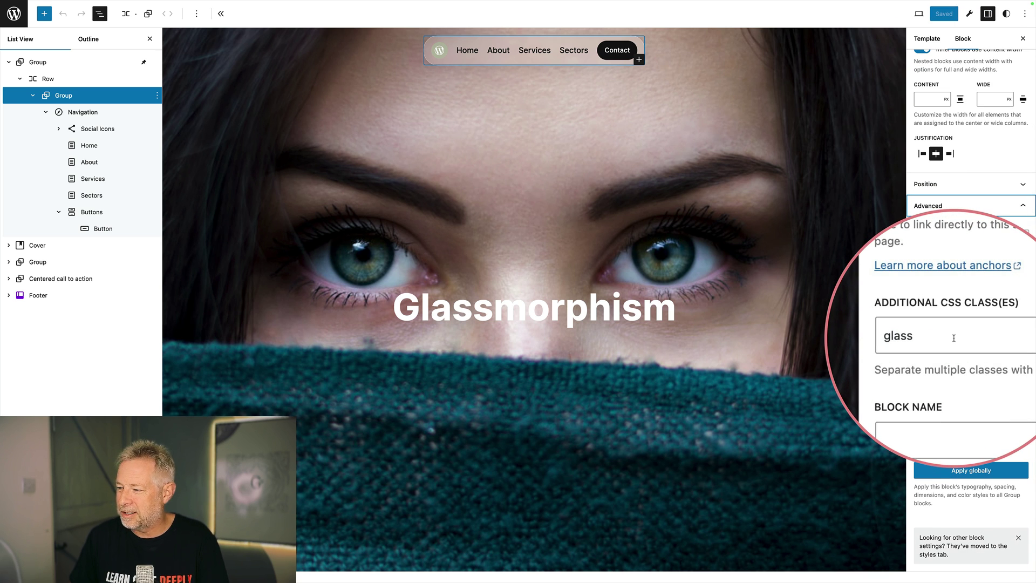
key("ctrl+shift+comma")
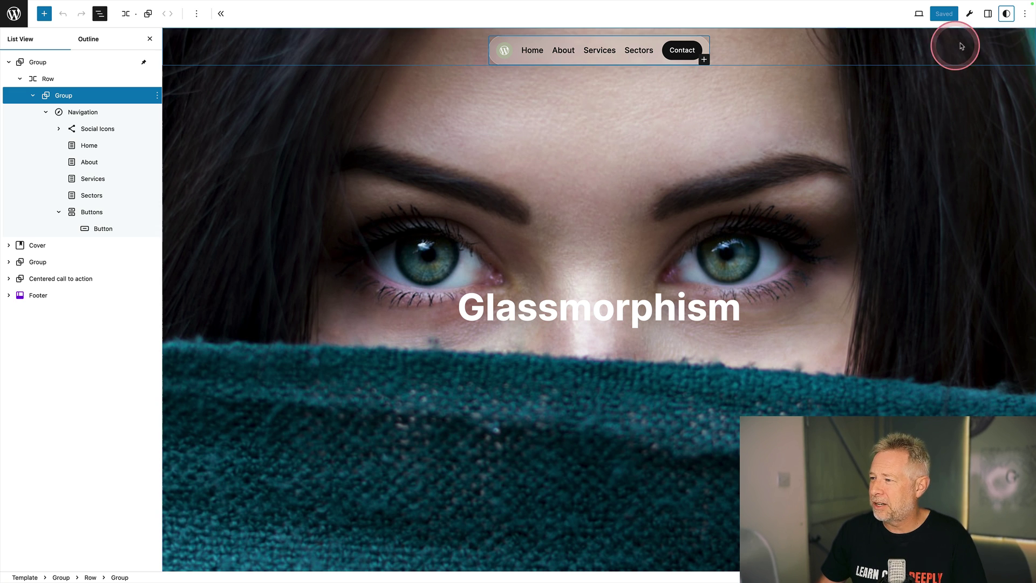
Open Styles > Additional CSS and select the .glass rule with its translucent background and 5px blur.
left_click(1006, 14)
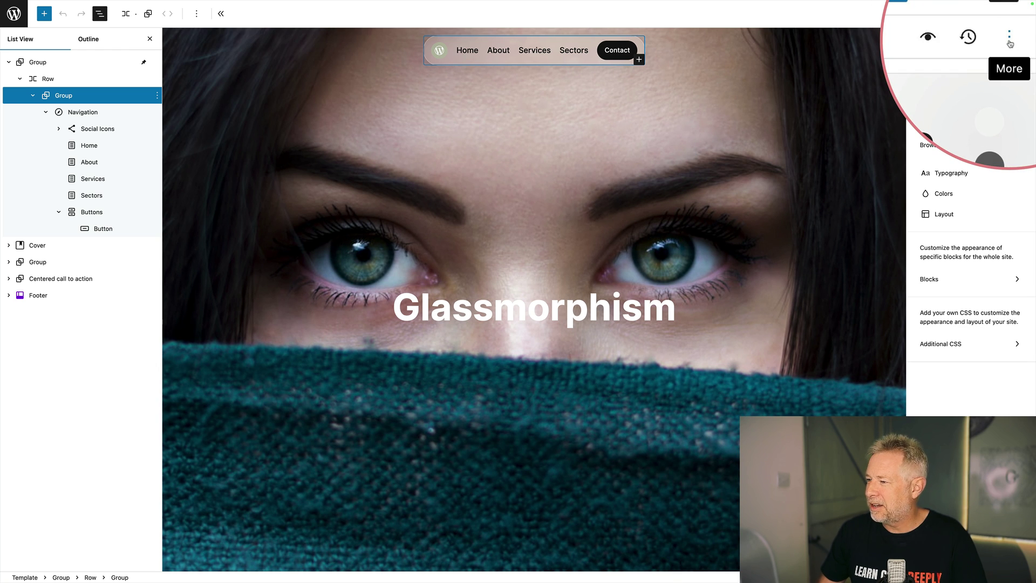
left_click(1009, 38)
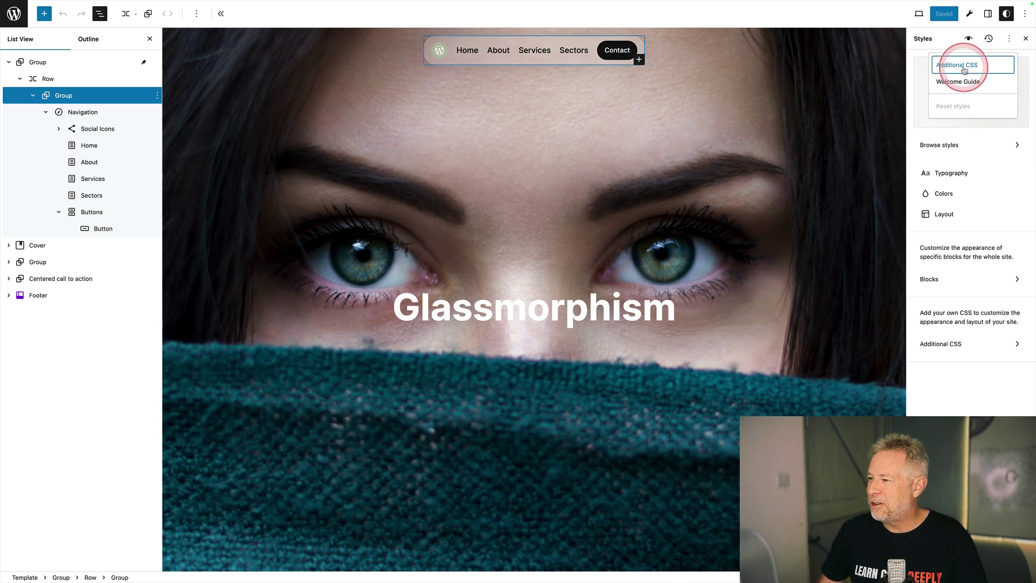
left_click(964, 68)
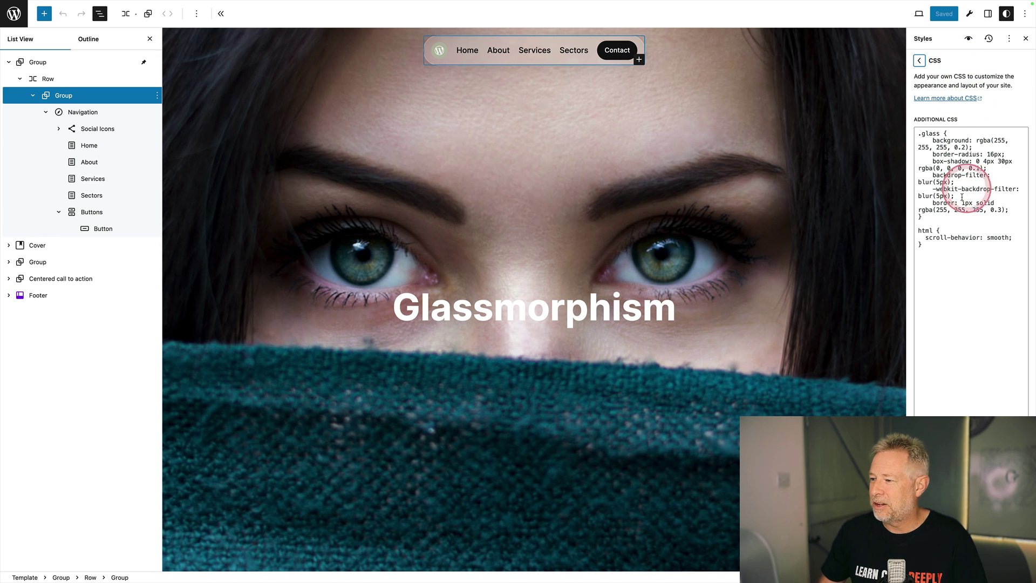
left_click_drag(924, 217, 916, 134)
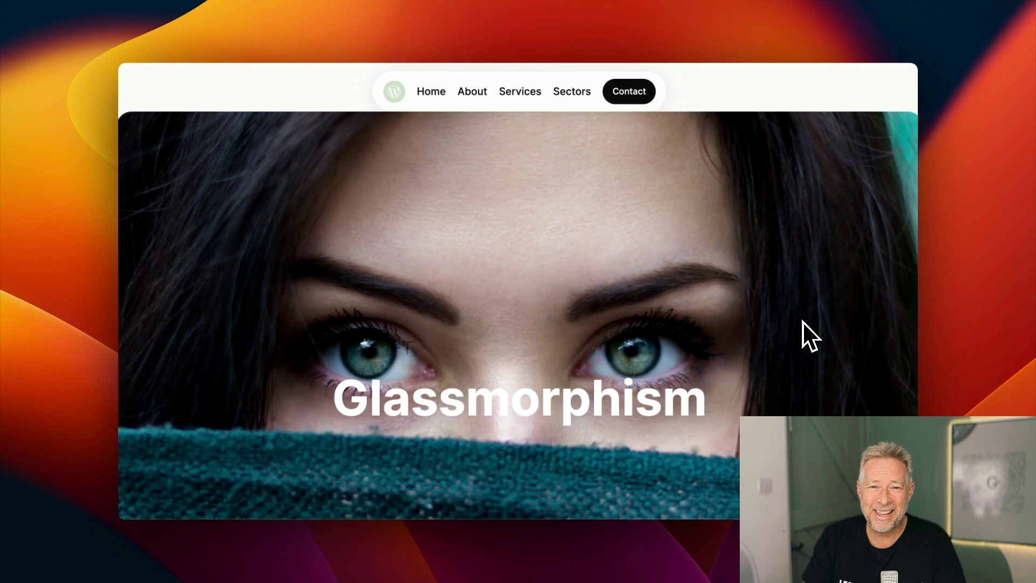
scroll(802, 320, "down", 5)
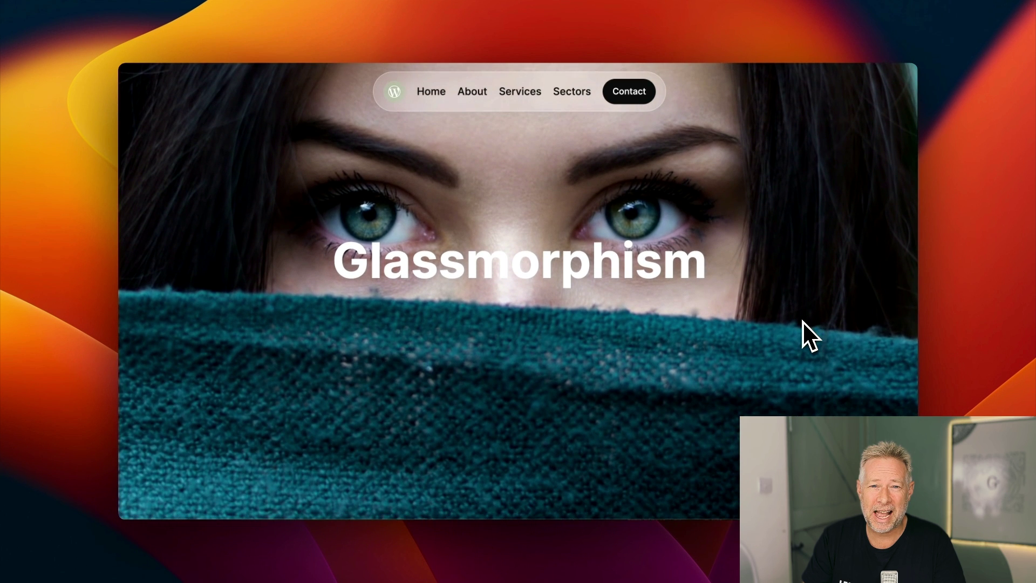
Scroll the live page and use the sticky nav's Services and Sectors links to jump sections.
scroll(802, 320, "down", 5)
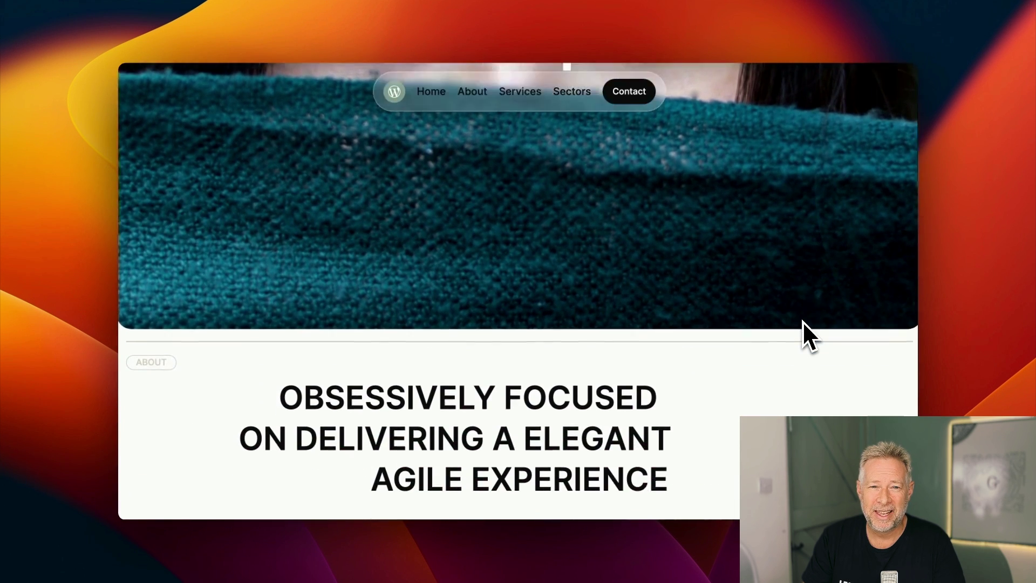
scroll(803, 321, "down", 4)
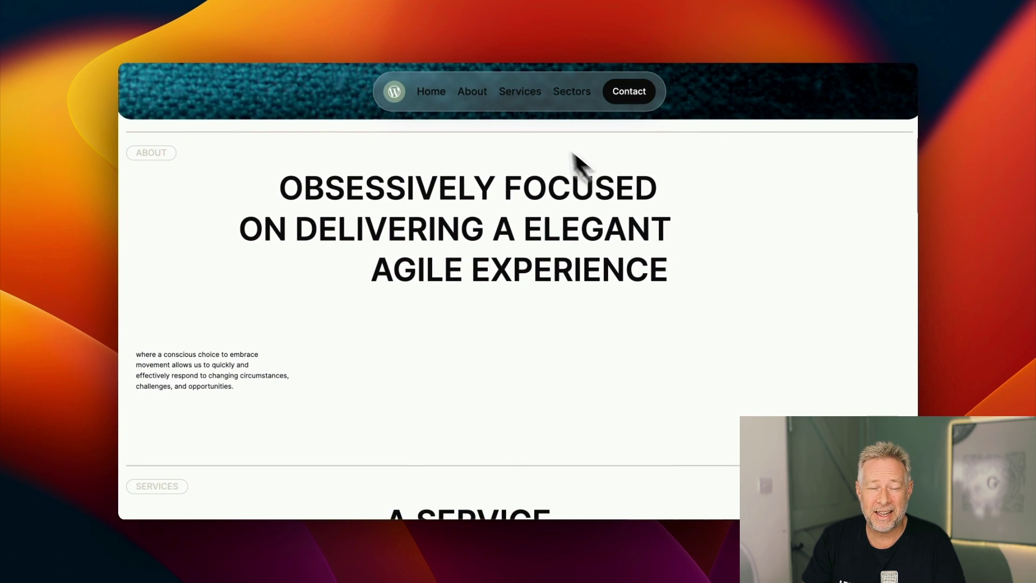
left_click(530, 92)
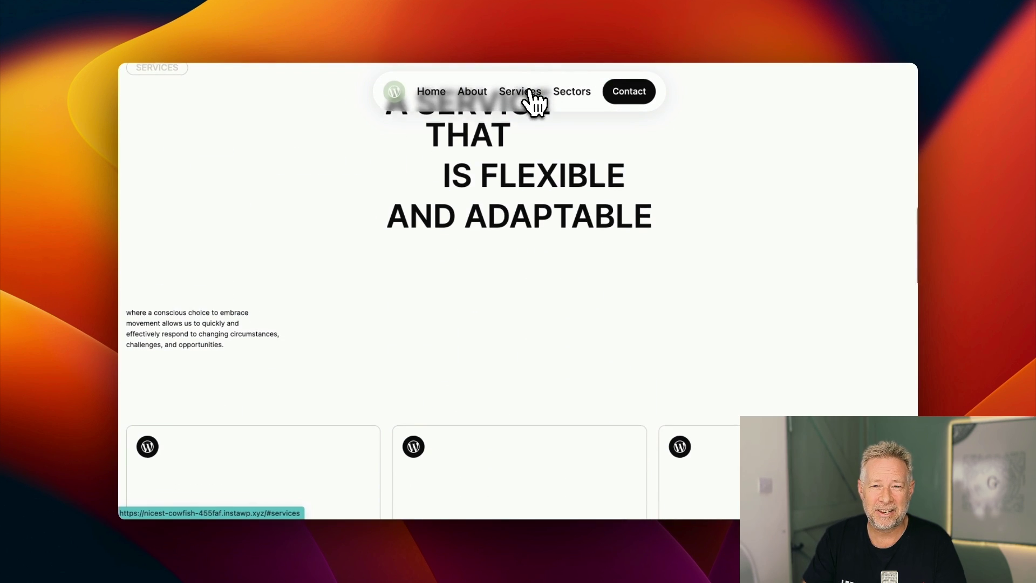
scroll(529, 99, "down", 6)
left_click(566, 93)
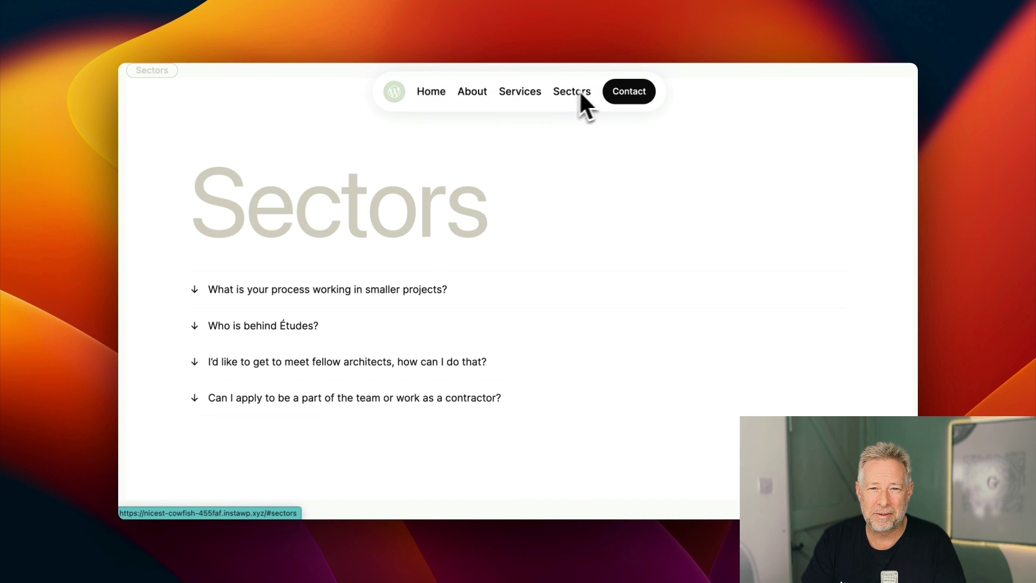